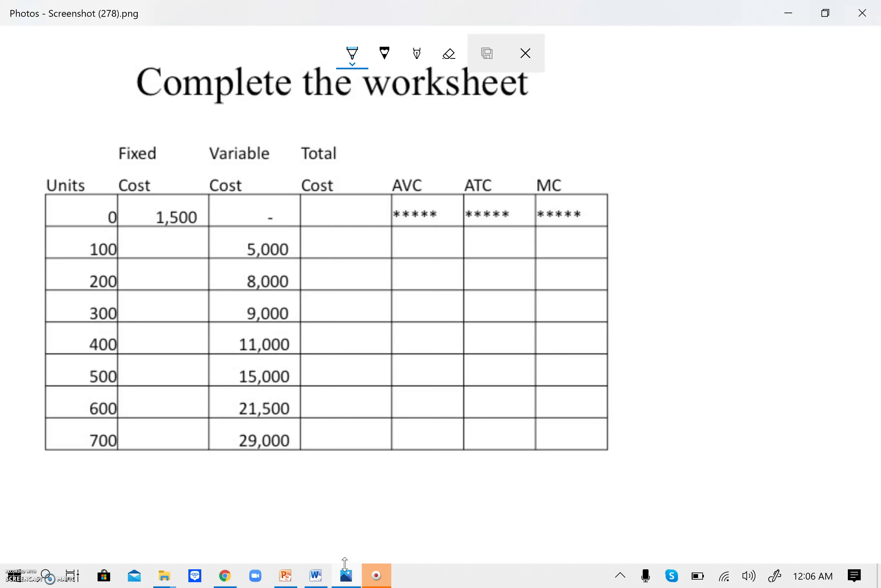
Bring up the highlighter's Colors/Size flyout on the ink toolbar
left_click(475, 544)
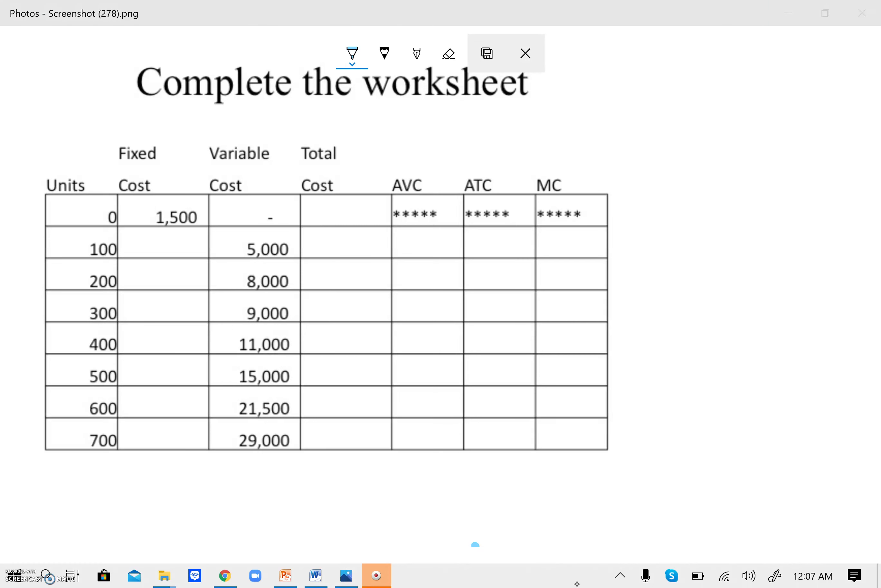
Make the blue ink thinner and circle the 1,500 fixed cost and the Units header
left_click(352, 53)
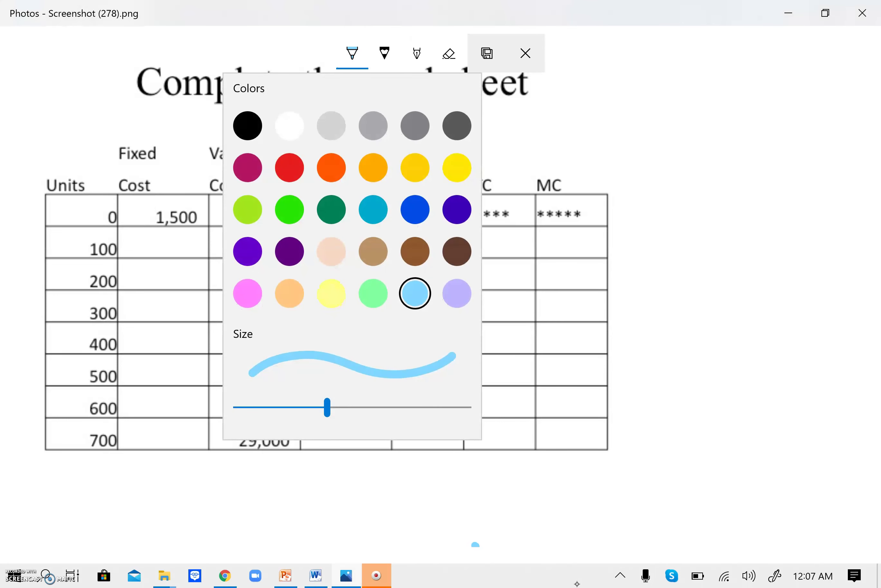
left_click_drag(327, 407, 276, 407)
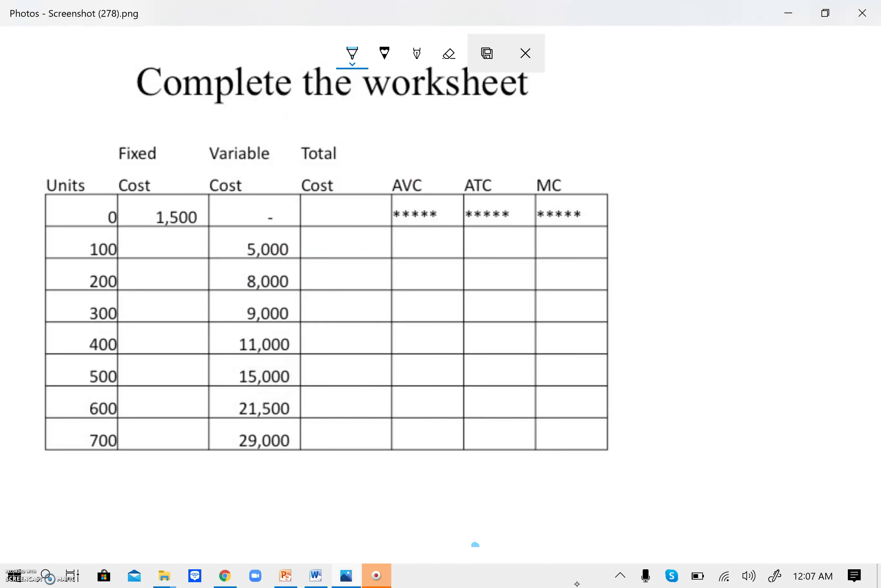
mouse_move(152, 197)
left_mouse_down()
mouse_move(201, 221)
mouse_move(126, 215)
left_mouse_up()
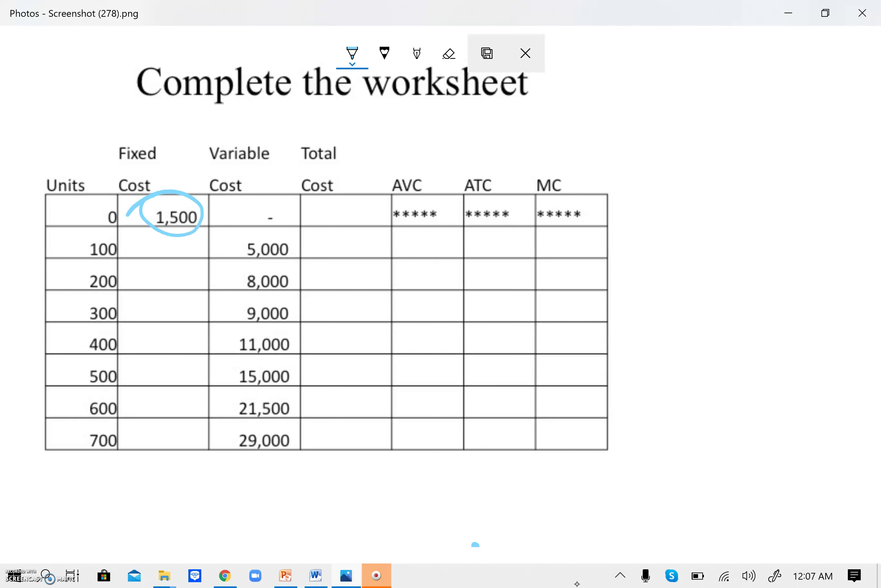
mouse_move(44, 173)
left_mouse_down()
mouse_move(77, 201)
mouse_move(36, 174)
left_mouse_up()
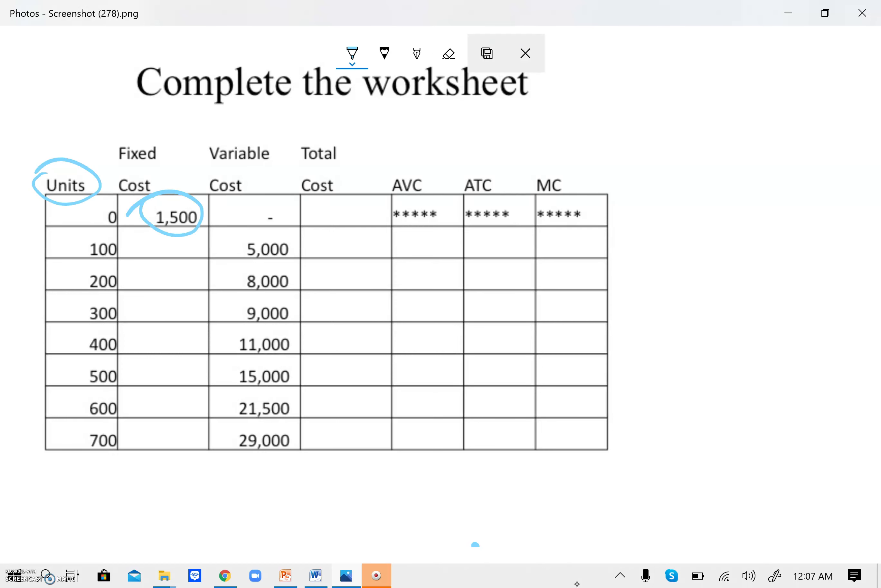
Write 1500 as the fixed cost for 100, 200 and 300 units
mouse_move(148, 242)
left_mouse_down()
mouse_move(149, 256)
mouse_move(175, 243)
mouse_move(195, 246)
left_mouse_up()
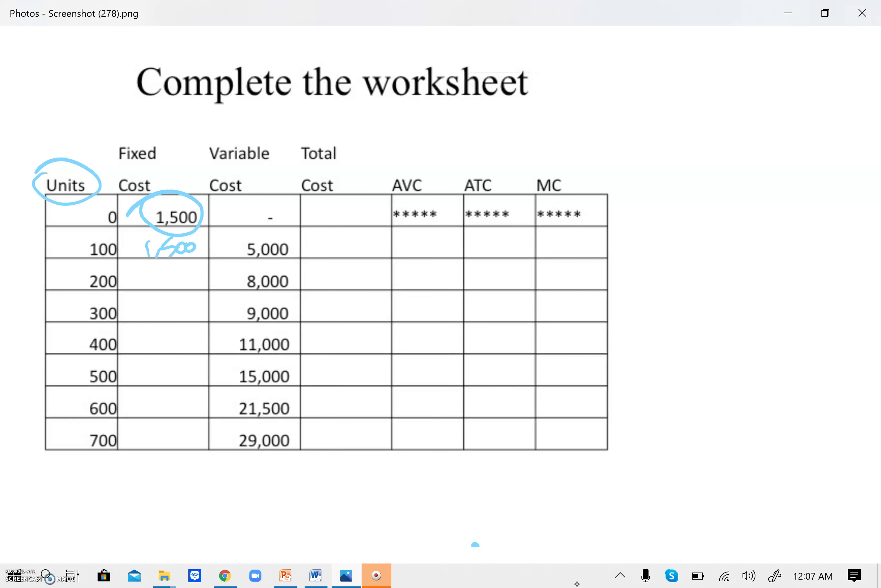
mouse_move(142, 274)
left_mouse_down()
mouse_move(143, 290)
mouse_move(192, 283)
left_mouse_up()
left_click_drag(138, 300, 140, 324)
mouse_move(154, 305)
left_mouse_down()
mouse_move(152, 330)
mouse_move(167, 308)
left_mouse_up()
left_click_drag(183, 306, 192, 317)
mouse_move(140, 337)
left_mouse_down()
mouse_move(140, 348)
mouse_move(173, 353)
left_mouse_up()
Write 1500 as the fixed cost for 400, 500, 600 and 700 units
mouse_move(178, 339)
left_mouse_down()
mouse_move(188, 352)
mouse_move(188, 335)
left_mouse_up()
left_click_drag(136, 372, 138, 383)
mouse_move(149, 374)
left_mouse_down()
mouse_move(157, 366)
mouse_move(157, 386)
left_mouse_up()
left_click_drag(169, 371, 184, 372)
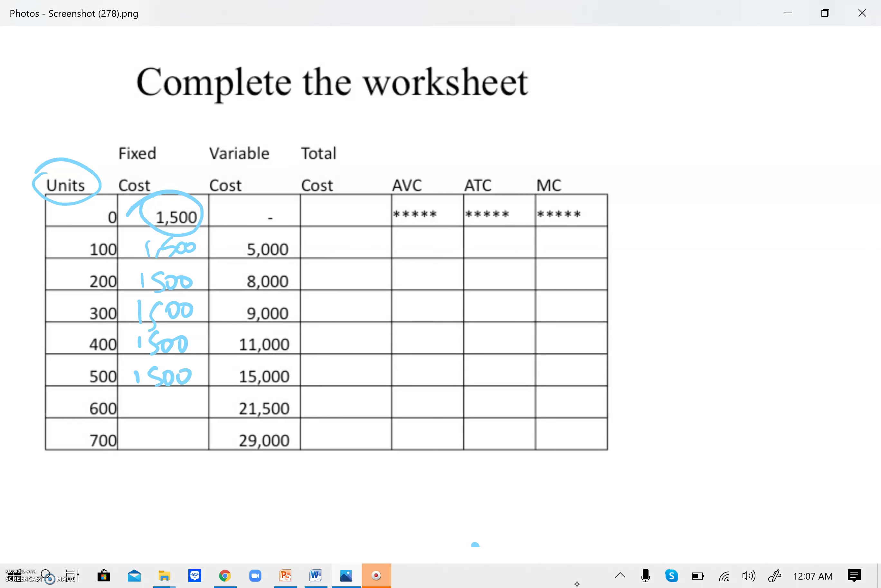
left_click_drag(141, 400, 146, 412)
left_click_drag(170, 395, 161, 416)
left_click_drag(178, 397, 193, 400)
left_click_drag(137, 429, 148, 446)
left_click_drag(167, 435, 178, 446)
left_click_drag(182, 429, 195, 433)
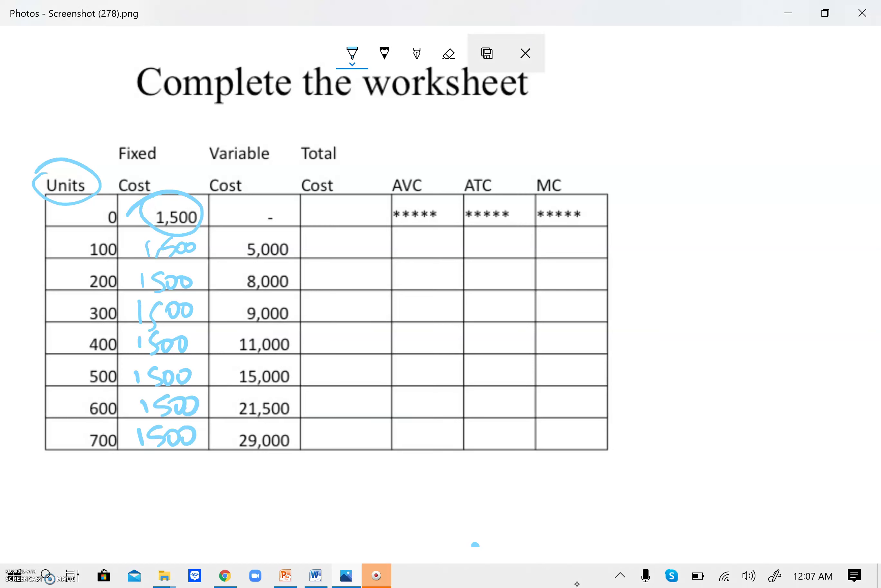
Note TFC+TVC with an arrow from Total Cost, and mark row 0 as 1,500 + circled 0
left_click_drag(336, 176, 351, 163)
mouse_move(364, 136)
left_mouse_down()
mouse_move(375, 149)
mouse_move(375, 125)
mouse_move(376, 144)
mouse_move(390, 127)
mouse_move(411, 124)
left_mouse_up()
left_click_drag(405, 130, 440, 106)
mouse_move(425, 112)
left_mouse_down()
mouse_move(419, 126)
mouse_move(437, 123)
left_mouse_up()
mouse_move(437, 123)
left_mouse_down()
mouse_move(453, 98)
mouse_move(466, 110)
left_mouse_up()
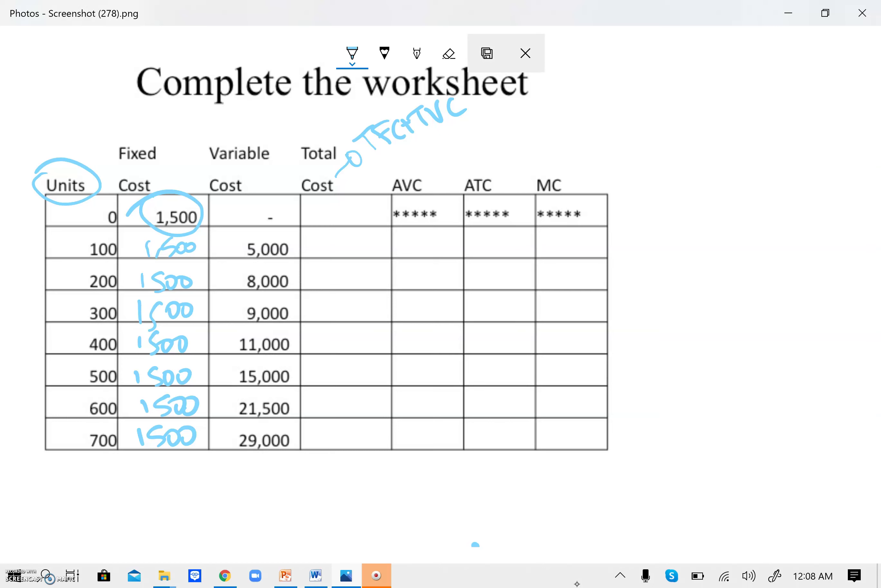
mouse_move(208, 218)
left_mouse_down()
mouse_move(224, 217)
mouse_move(214, 225)
left_mouse_up()
left_click_drag(273, 208, 270, 207)
Write total costs 1500, 6,500 and 9,500 for 0, 100 and 200 units, adding plus signs
mouse_move(321, 208)
left_mouse_down()
mouse_move(328, 225)
mouse_move(355, 211)
left_mouse_up()
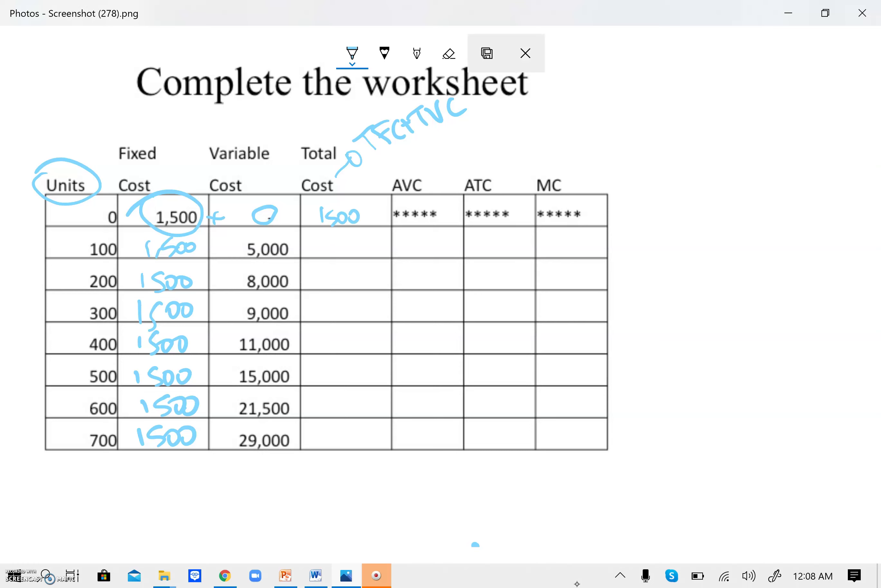
left_click_drag(198, 249, 214, 247)
left_click_drag(208, 242, 209, 258)
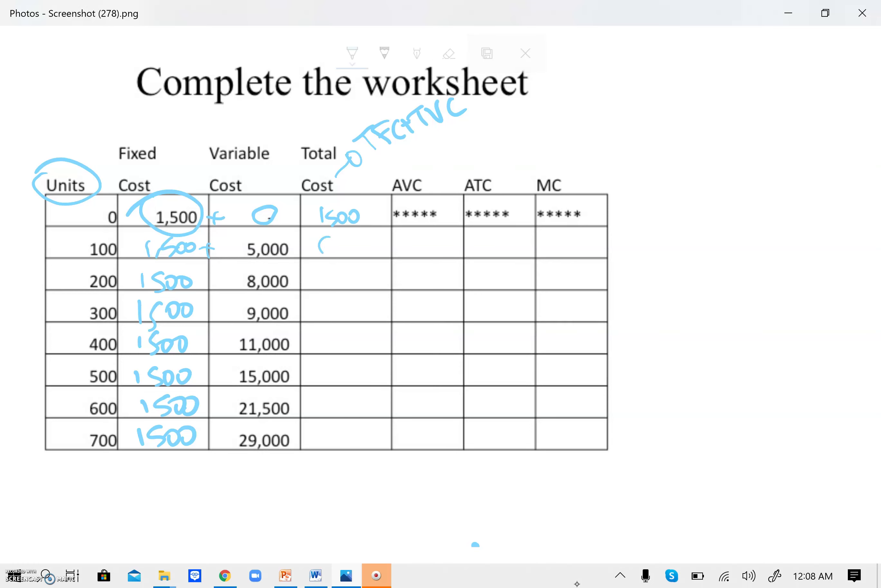
left_click_drag(328, 243, 330, 261)
mouse_move(341, 241)
left_mouse_down()
mouse_move(342, 259)
mouse_move(353, 243)
left_mouse_up()
mouse_move(362, 245)
left_mouse_down()
mouse_move(361, 257)
mouse_move(359, 240)
left_mouse_up()
left_click_drag(374, 237, 372, 238)
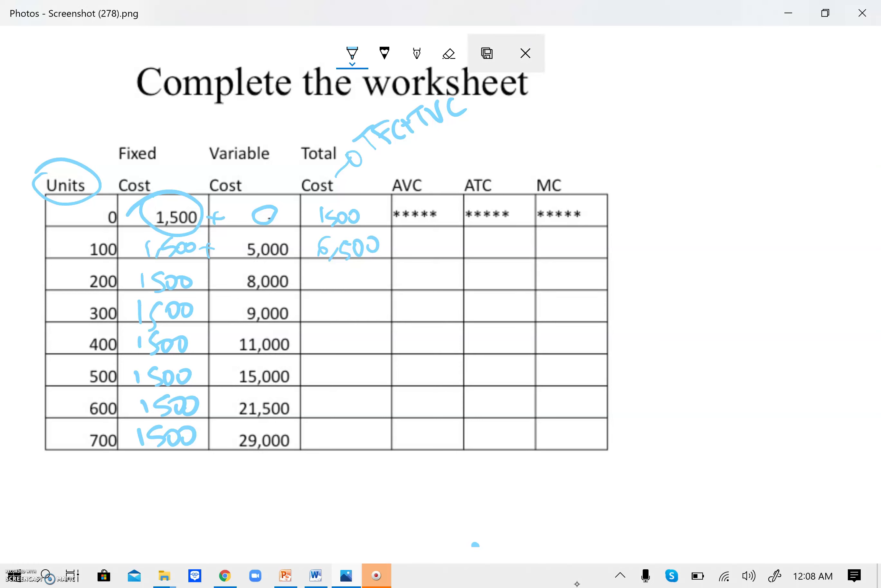
mouse_move(212, 275)
left_mouse_down()
mouse_move(214, 284)
mouse_move(226, 276)
mouse_move(211, 310)
left_mouse_up()
left_click(329, 271)
left_click_drag(323, 268, 321, 289)
mouse_move(325, 281)
left_mouse_down()
mouse_move(334, 295)
mouse_move(361, 274)
left_mouse_up()
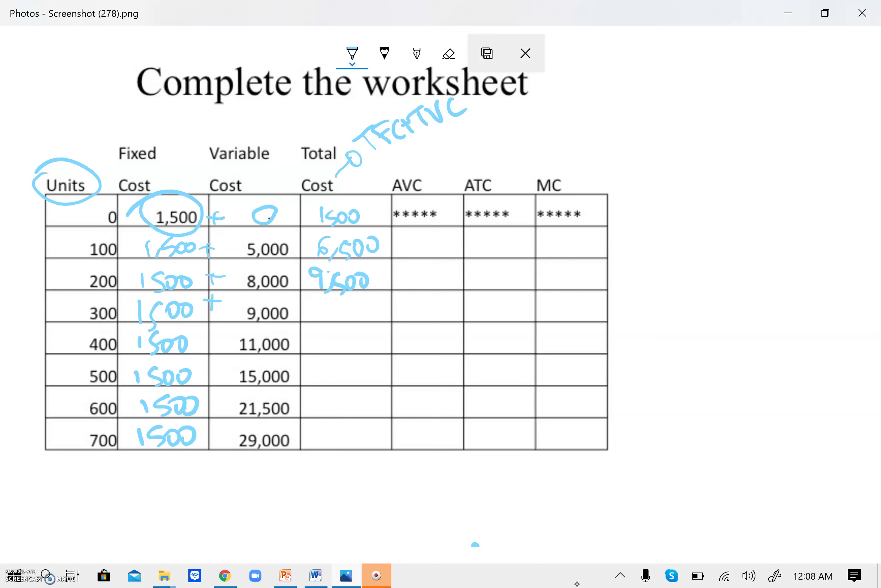
Write total costs 10,500, 12,500, 16,500, 23,000 and 30,500 for 300–700 units
mouse_move(312, 303)
left_mouse_down()
mouse_move(314, 316)
mouse_move(325, 305)
mouse_move(336, 326)
left_mouse_up()
mouse_move(352, 303)
left_mouse_down()
mouse_move(344, 322)
mouse_move(357, 310)
left_mouse_up()
mouse_move(370, 311)
left_mouse_down()
mouse_move(368, 320)
mouse_move(368, 303)
left_mouse_up()
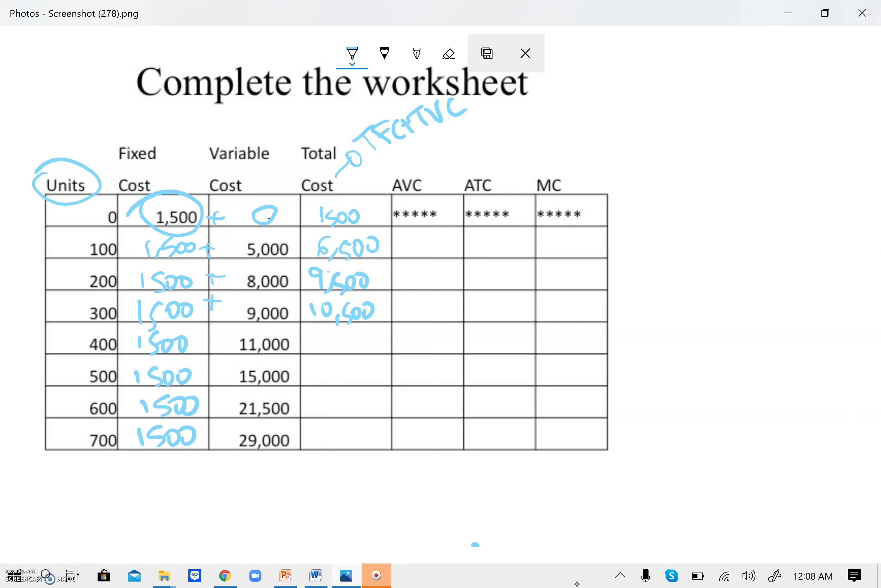
mouse_move(314, 330)
left_mouse_down()
mouse_move(315, 353)
mouse_move(344, 358)
mouse_move(362, 334)
left_mouse_up()
left_click_drag(374, 333, 374, 333)
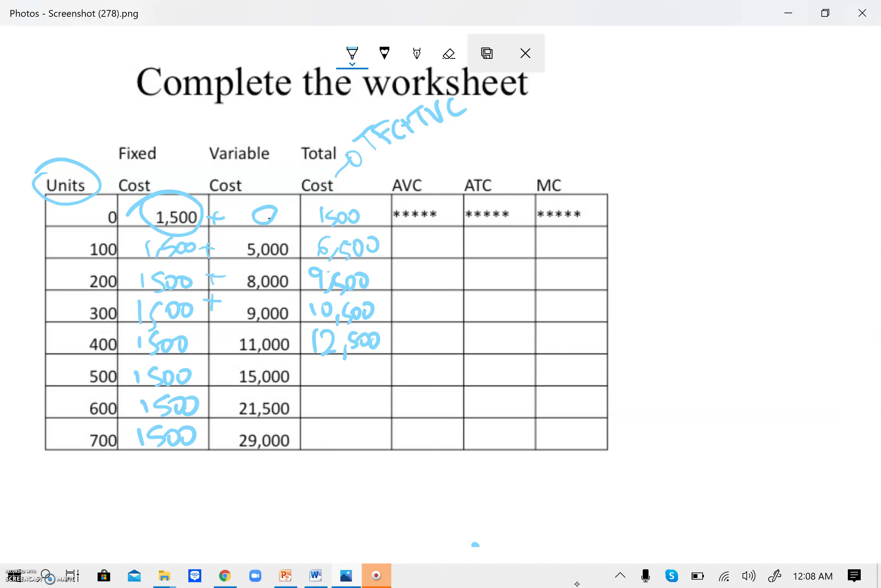
mouse_move(314, 364)
left_mouse_down()
mouse_move(316, 384)
mouse_move(329, 379)
mouse_move(336, 390)
left_mouse_up()
mouse_move(353, 369)
left_mouse_down()
mouse_move(347, 381)
mouse_move(358, 384)
mouse_move(368, 369)
left_mouse_up()
mouse_move(308, 396)
left_mouse_down()
mouse_move(336, 403)
mouse_move(340, 422)
mouse_move(372, 399)
left_mouse_up()
mouse_move(310, 428)
left_mouse_down()
mouse_move(325, 442)
mouse_move(306, 452)
left_mouse_up()
mouse_move(335, 433)
left_mouse_down()
mouse_move(329, 449)
mouse_move(336, 429)
mouse_move(340, 461)
left_mouse_up()
left_click_drag(362, 427, 353, 427)
mouse_move(353, 429)
left_mouse_down()
mouse_move(354, 452)
mouse_move(376, 426)
left_mouse_up()
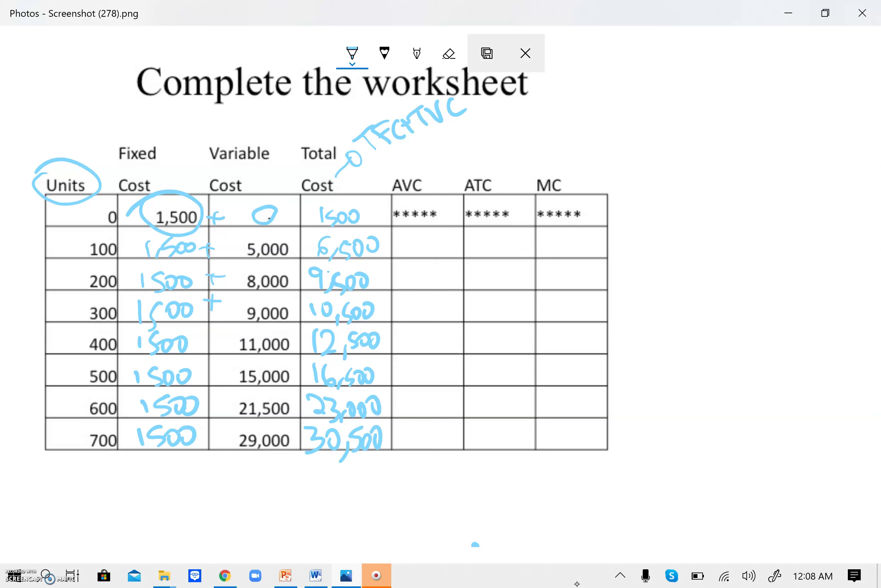
Write TVC/Q above AVC and TC/Q above ATC with arrows, and cross out MC
mouse_move(417, 181)
left_mouse_down()
mouse_move(450, 158)
mouse_move(453, 135)
left_mouse_up()
mouse_move(457, 136)
left_mouse_down()
mouse_move(466, 149)
mouse_move(489, 139)
mouse_move(500, 110)
mouse_move(513, 133)
left_mouse_up()
mouse_move(499, 184)
left_mouse_down()
mouse_move(521, 166)
mouse_move(521, 179)
left_mouse_up()
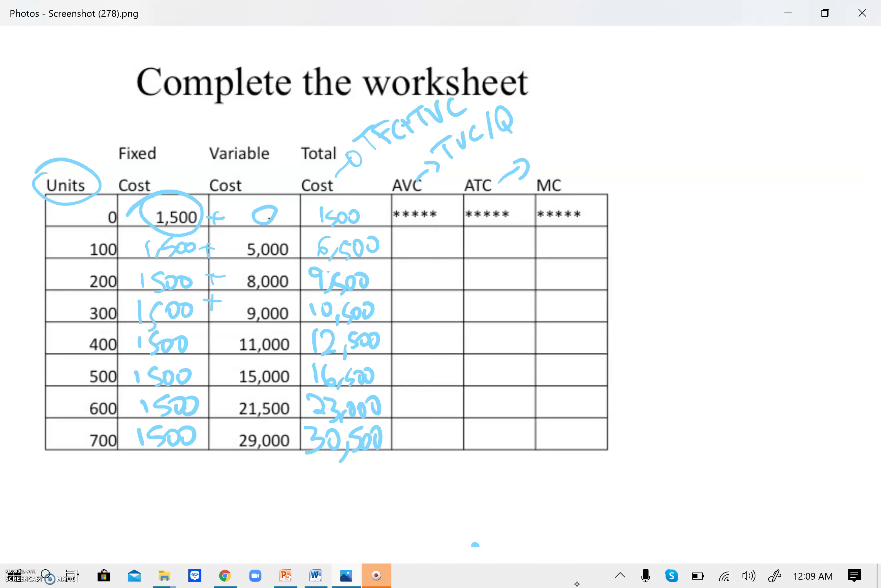
mouse_move(529, 137)
left_mouse_down()
mouse_move(540, 156)
mouse_move(543, 126)
left_mouse_up()
mouse_move(552, 125)
left_mouse_down()
mouse_move(543, 139)
mouse_move(558, 145)
left_mouse_up()
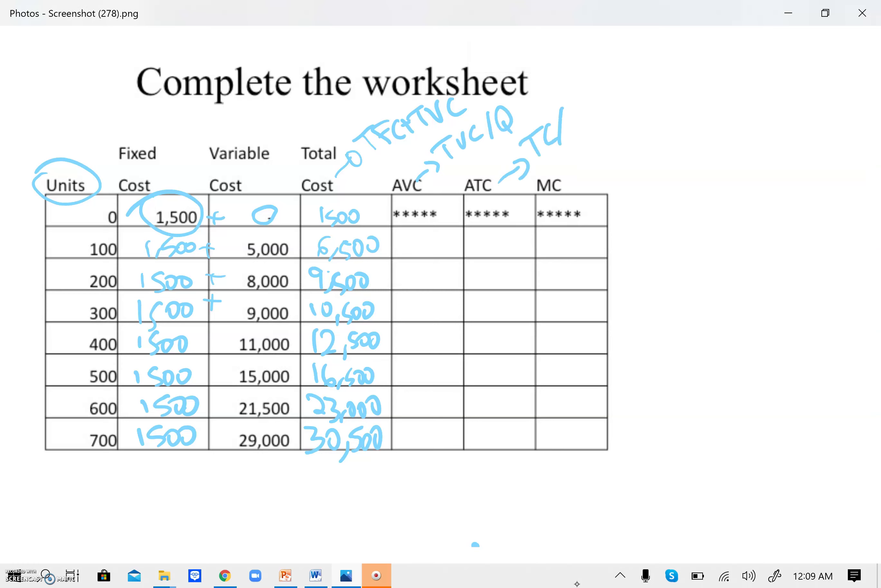
mouse_move(564, 107)
left_mouse_down()
mouse_move(558, 145)
mouse_move(579, 106)
left_mouse_up()
left_click_drag(573, 121, 580, 128)
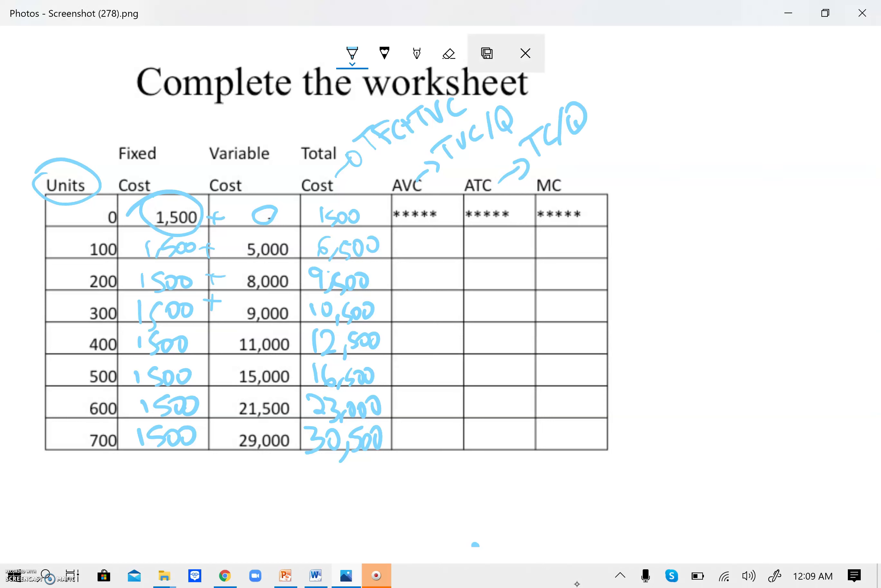
left_click_drag(578, 170, 554, 193)
left_click_drag(544, 166, 571, 201)
Switch to orange ink, circle Variable Cost and Units, and strike out the 0-unit AVC cell
left_click(353, 53)
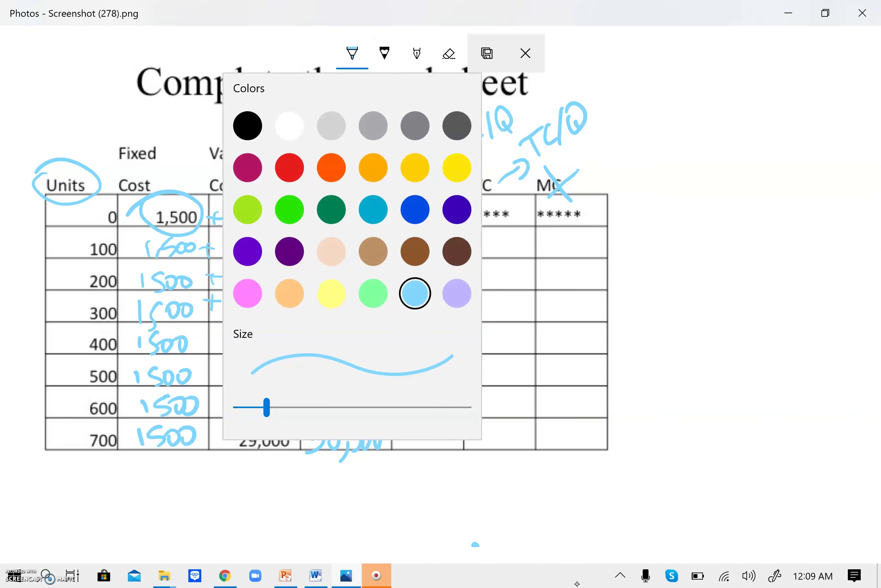
left_click(332, 168)
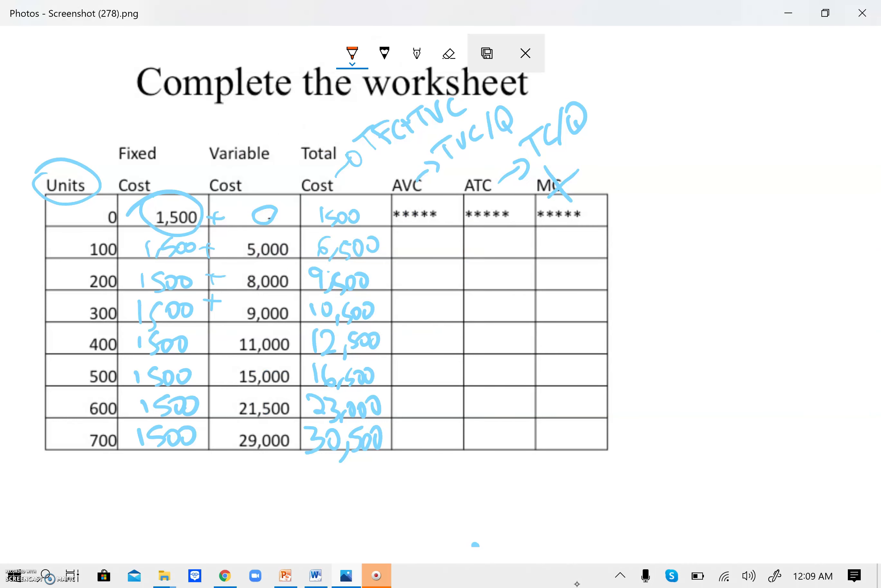
mouse_move(218, 138)
left_mouse_down()
mouse_move(207, 143)
mouse_move(267, 181)
mouse_move(222, 122)
left_mouse_up()
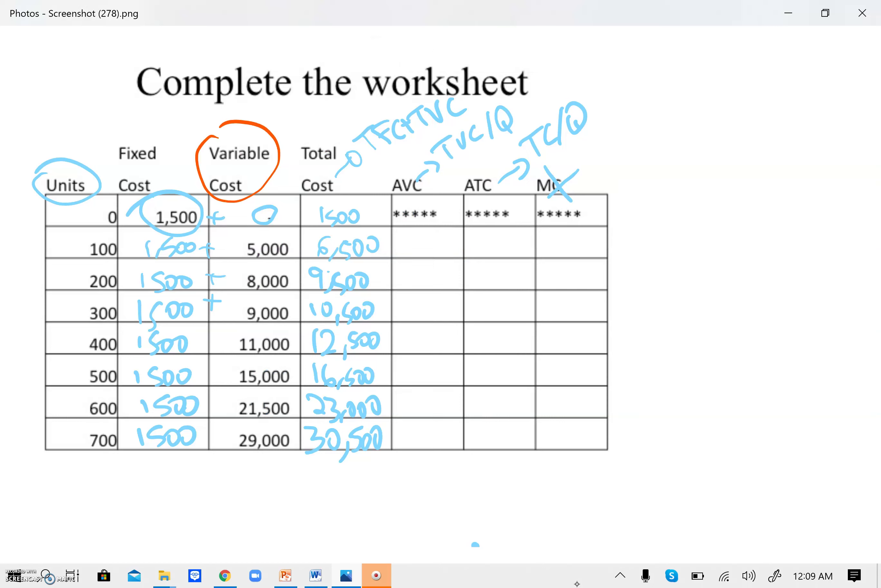
mouse_move(57, 146)
left_mouse_down()
mouse_move(97, 189)
mouse_move(53, 146)
left_mouse_up()
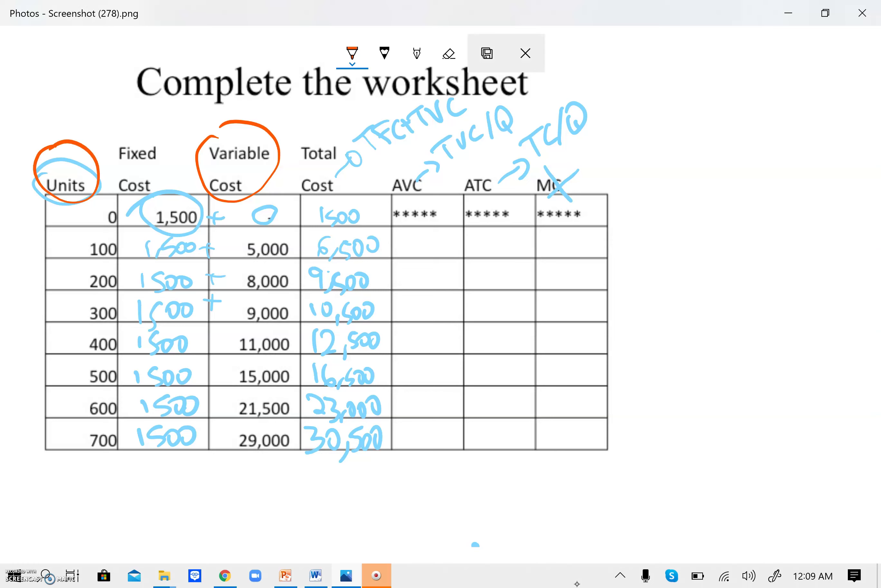
left_click_drag(394, 213, 511, 215)
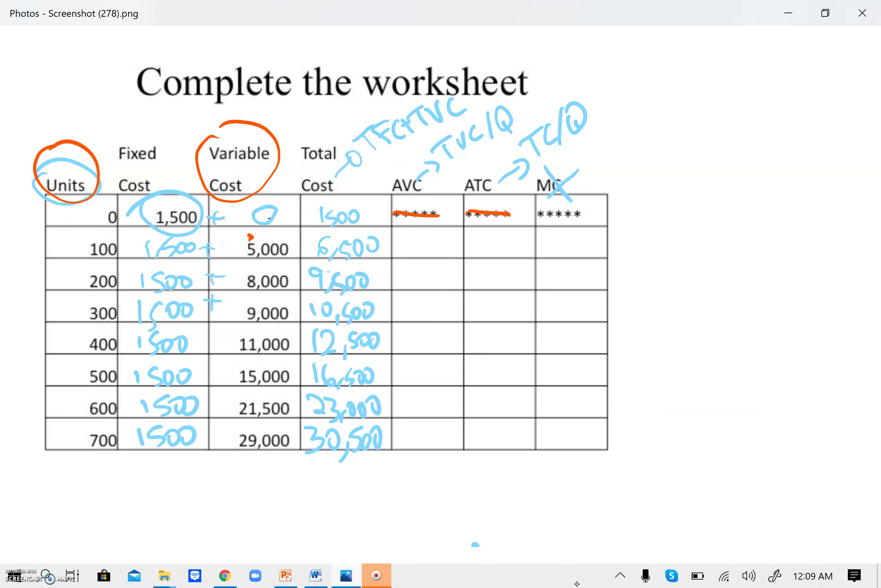
Arrow variable costs to their units and write AVC 50, 40 and 30 for 100–300 units
mouse_move(250, 237)
left_mouse_down()
mouse_move(104, 237)
mouse_move(122, 242)
left_mouse_up()
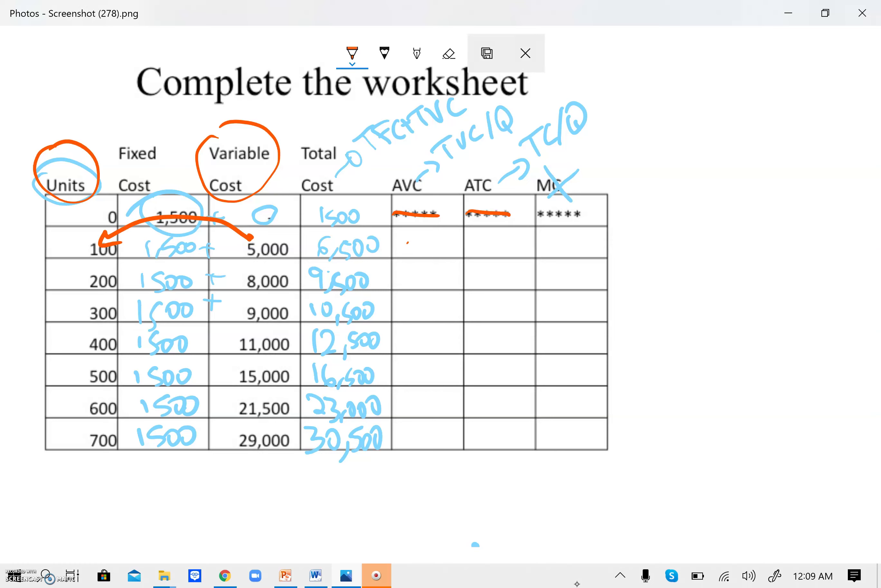
mouse_move(411, 238)
left_mouse_down()
mouse_move(401, 258)
mouse_move(417, 242)
left_mouse_up()
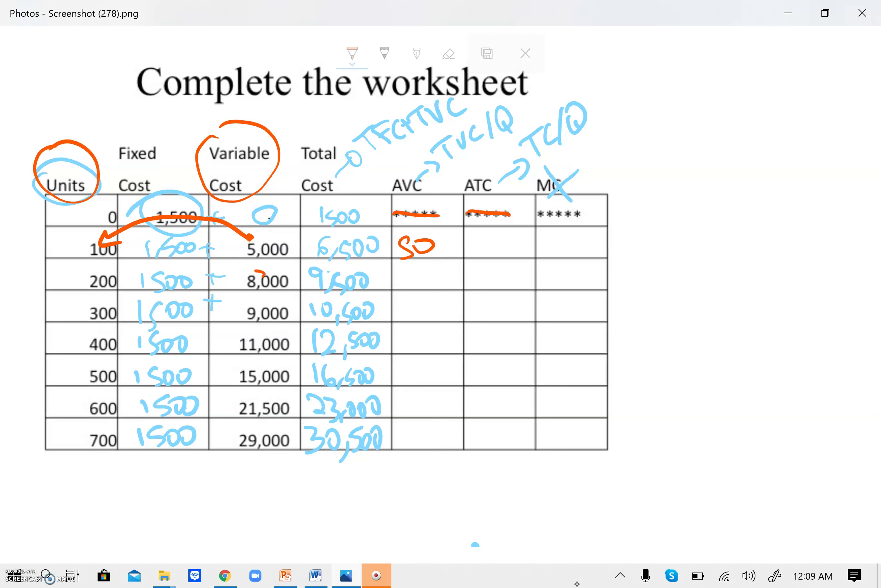
mouse_move(264, 273)
left_mouse_down()
mouse_move(95, 272)
mouse_move(110, 274)
left_mouse_up()
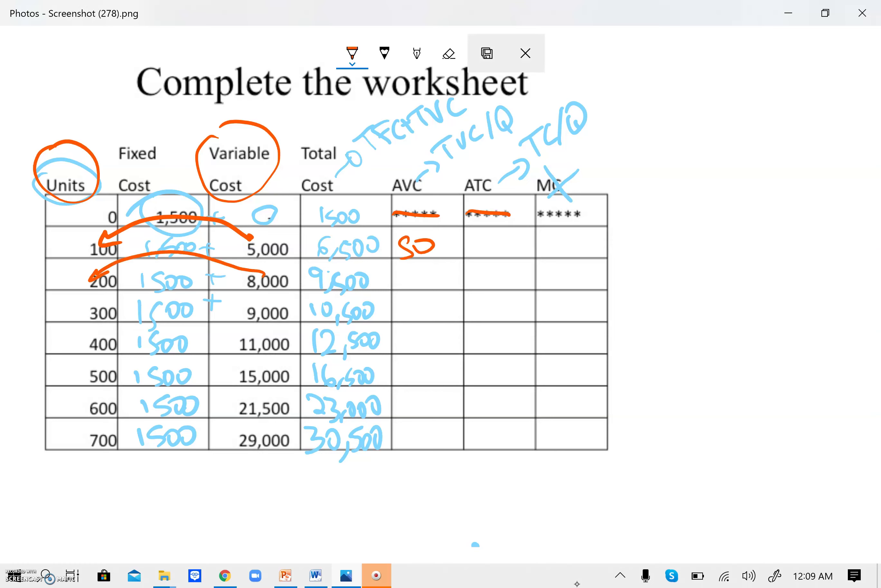
left_click_drag(402, 273, 417, 285)
left_click_drag(417, 274, 418, 297)
mouse_move(419, 285)
left_mouse_down()
mouse_move(432, 279)
mouse_move(420, 283)
mouse_move(402, 325)
mouse_move(420, 309)
mouse_move(408, 354)
mouse_move(444, 338)
mouse_move(437, 349)
left_mouse_up()
Write AVC values 27.5, 30, 35.83 and 41.43 for 400 to 700 units
left_click(431, 343)
left_click_drag(443, 331, 456, 328)
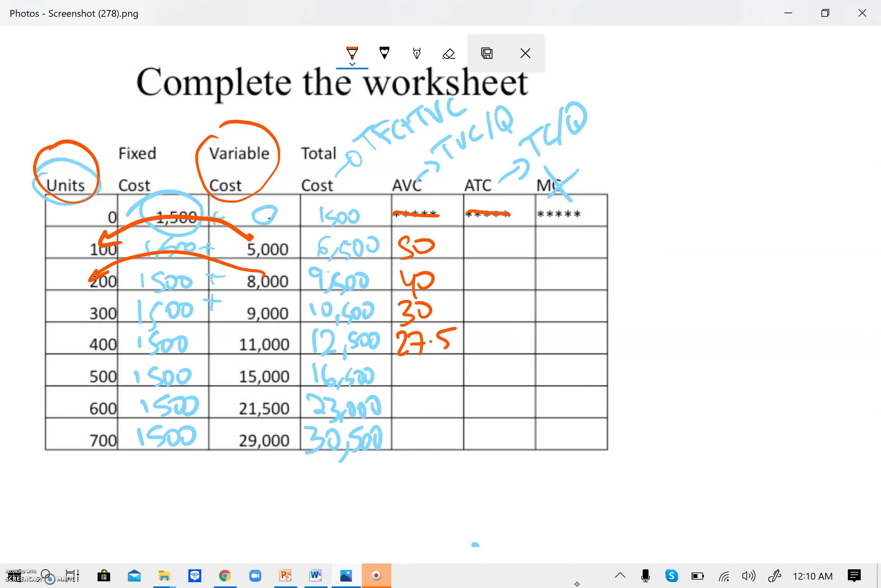
mouse_move(399, 367)
left_mouse_down()
mouse_move(399, 389)
mouse_move(415, 373)
mouse_move(395, 417)
left_mouse_up()
mouse_move(412, 400)
left_mouse_down()
mouse_move(419, 401)
mouse_move(406, 416)
mouse_move(436, 401)
mouse_move(458, 405)
mouse_move(409, 440)
left_mouse_up()
left_click(423, 410)
mouse_move(405, 425)
left_mouse_down()
mouse_move(407, 457)
mouse_move(445, 438)
left_mouse_up()
left_click(428, 444)
left_click_drag(443, 428, 445, 448)
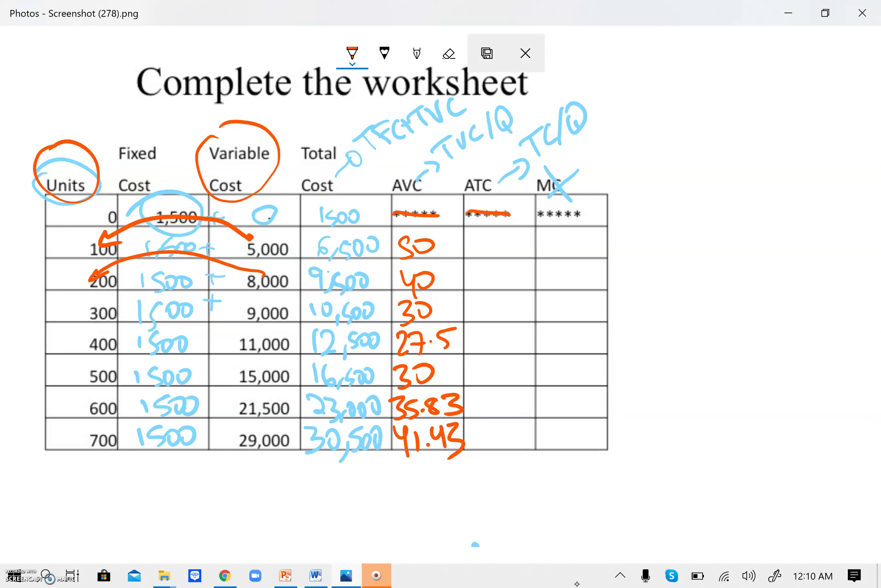
Draw cost axes right of the table, a U-shaped curve, and label the vertical axis 'costs'
mouse_move(645, 176)
left_mouse_down()
mouse_move(648, 310)
mouse_move(802, 311)
mouse_move(779, 331)
left_mouse_up()
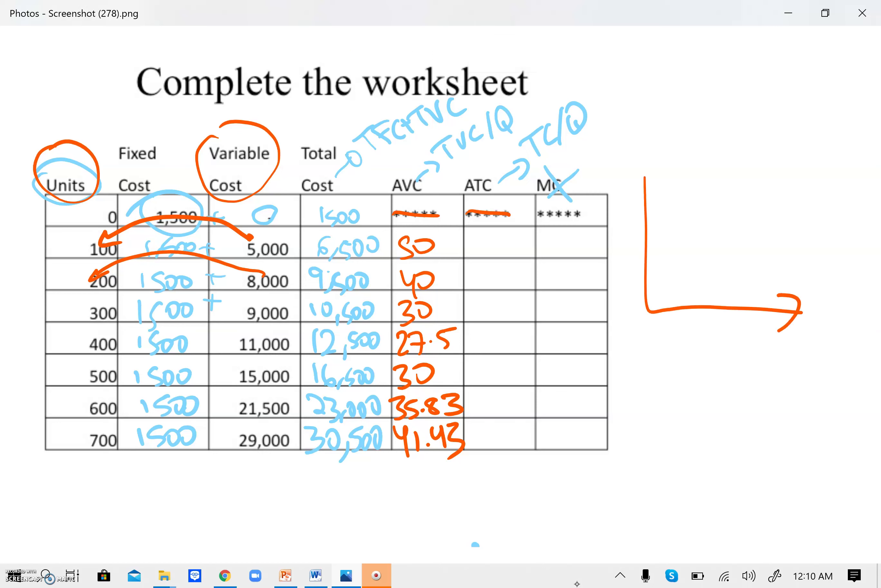
left_click_drag(618, 203, 668, 172)
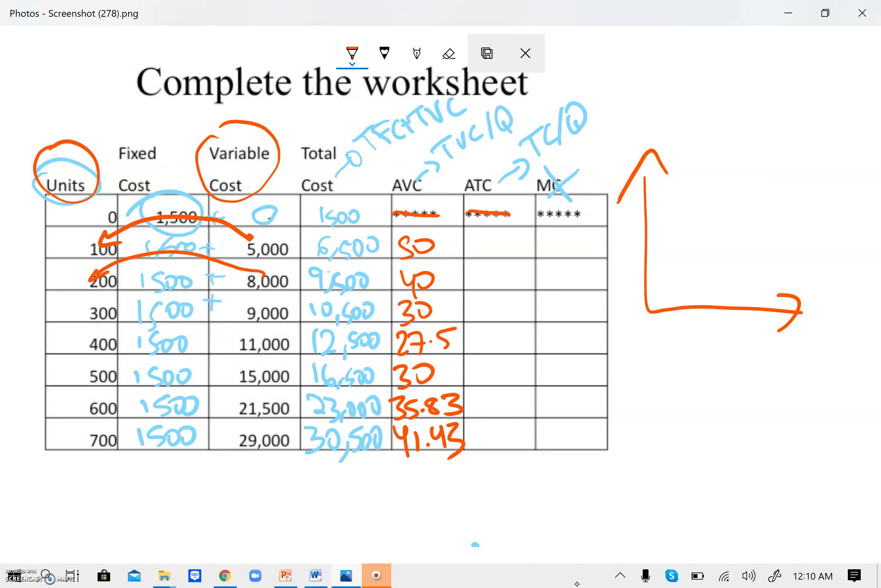
mouse_move(672, 196)
left_mouse_down()
mouse_move(687, 239)
mouse_move(817, 210)
mouse_move(818, 176)
left_mouse_up()
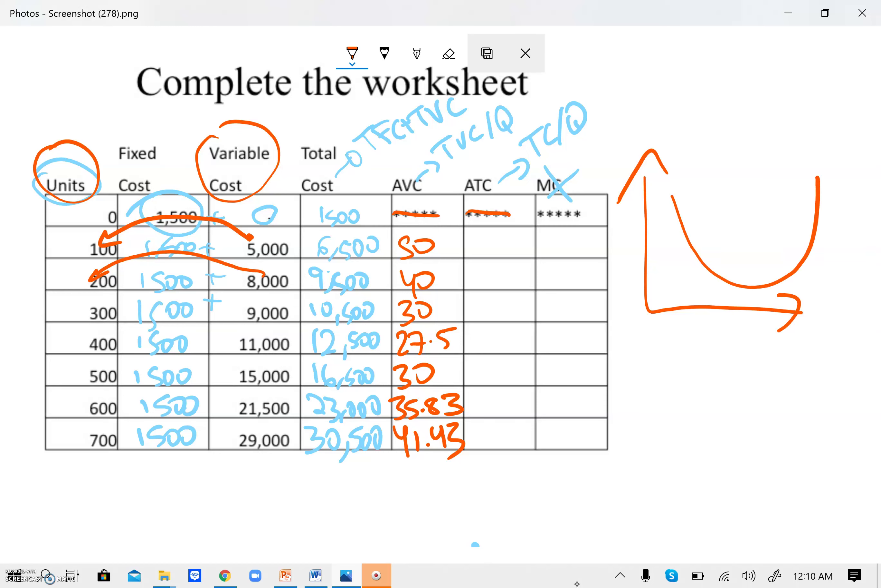
left_click_drag(636, 112, 624, 129)
left_click_drag(641, 105, 631, 121)
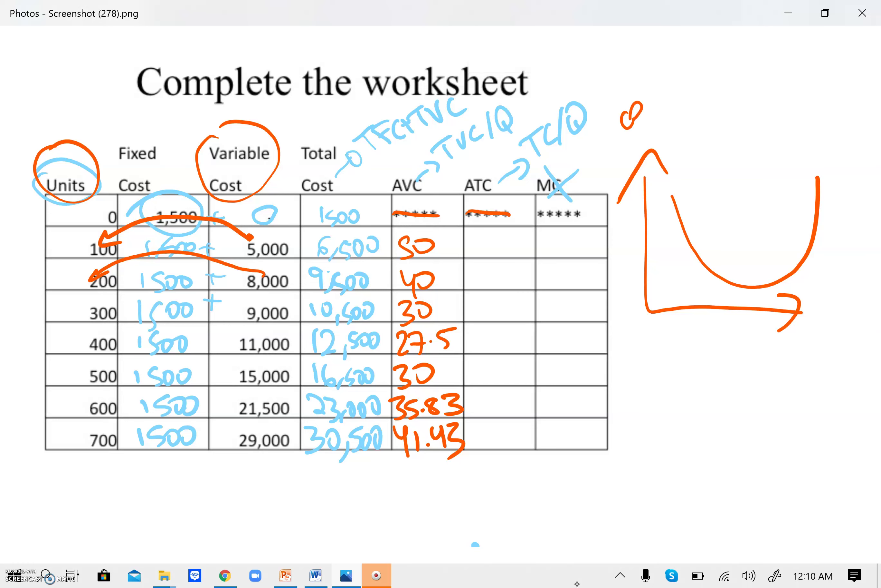
left_click_drag(652, 88, 662, 120)
mouse_move(651, 80)
left_mouse_down()
mouse_move(668, 69)
mouse_move(669, 91)
left_mouse_up()
left_click_drag(681, 73, 686, 102)
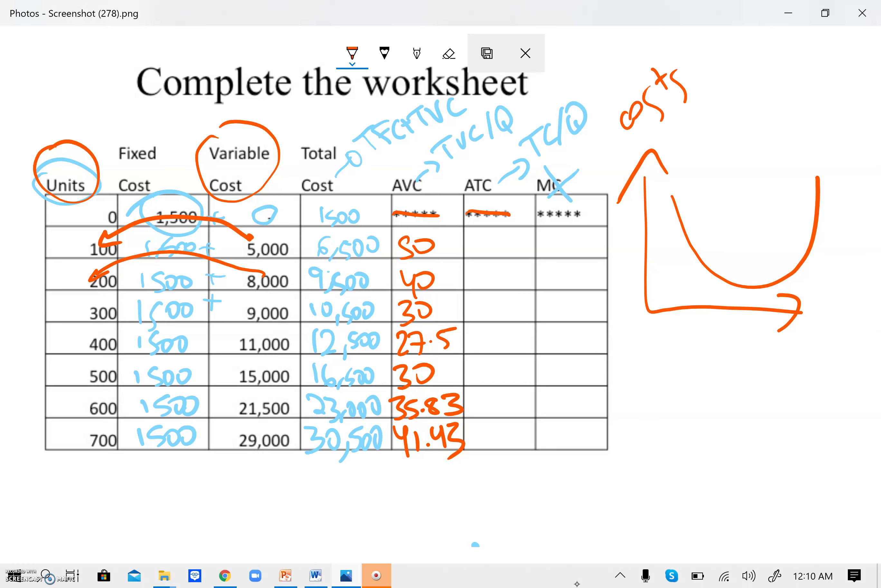
Label the horizontal axis 'Units' and the curve 'AC', and circle the curve's lowest point
mouse_move(793, 330)
left_mouse_down()
mouse_move(810, 325)
mouse_move(824, 351)
left_mouse_up()
left_click_drag(826, 326, 829, 347)
left_click_drag(826, 290, 828, 300)
mouse_move(834, 301)
left_mouse_down()
mouse_move(838, 322)
mouse_move(855, 324)
left_mouse_up()
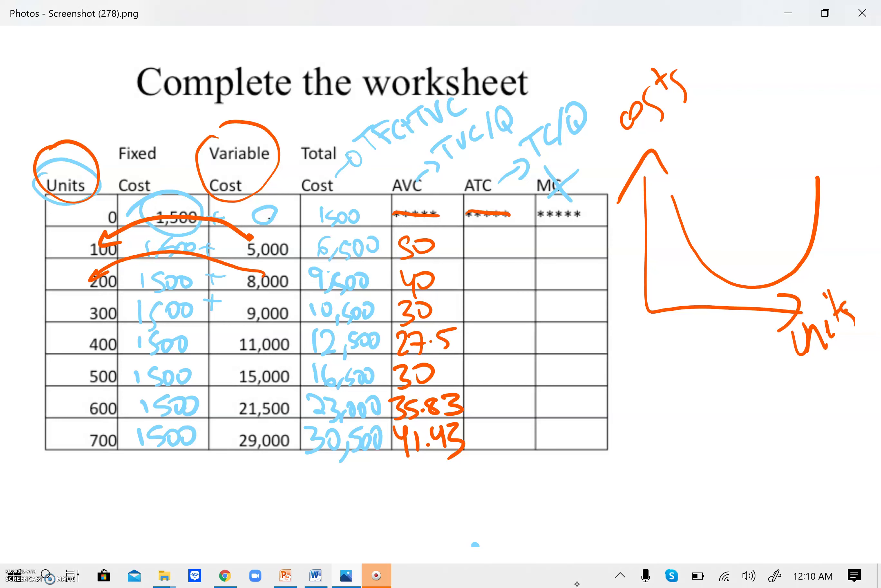
left_click_drag(802, 173, 820, 170)
left_click_drag(796, 164, 812, 155)
left_click_drag(843, 123, 851, 153)
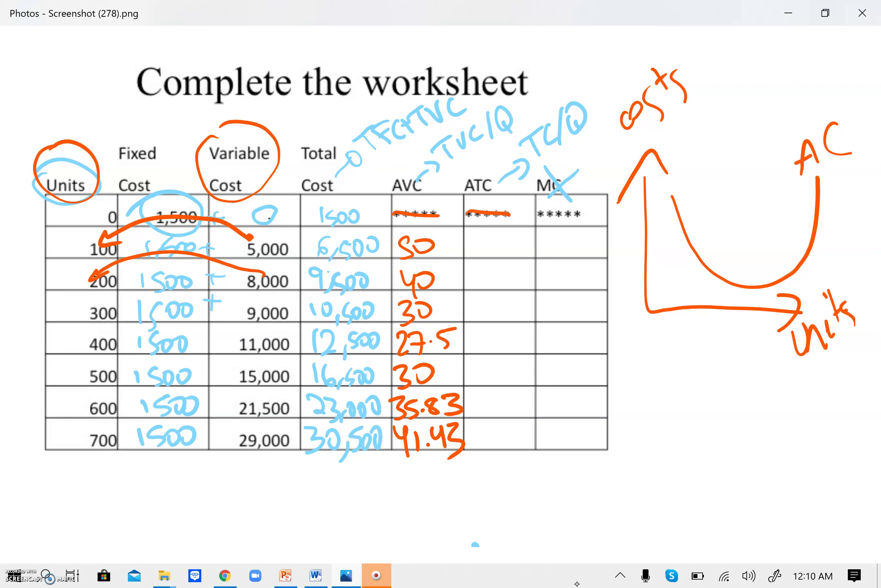
mouse_move(749, 288)
left_mouse_down()
mouse_move(760, 287)
mouse_move(734, 292)
mouse_move(737, 278)
mouse_move(770, 268)
left_mouse_up()
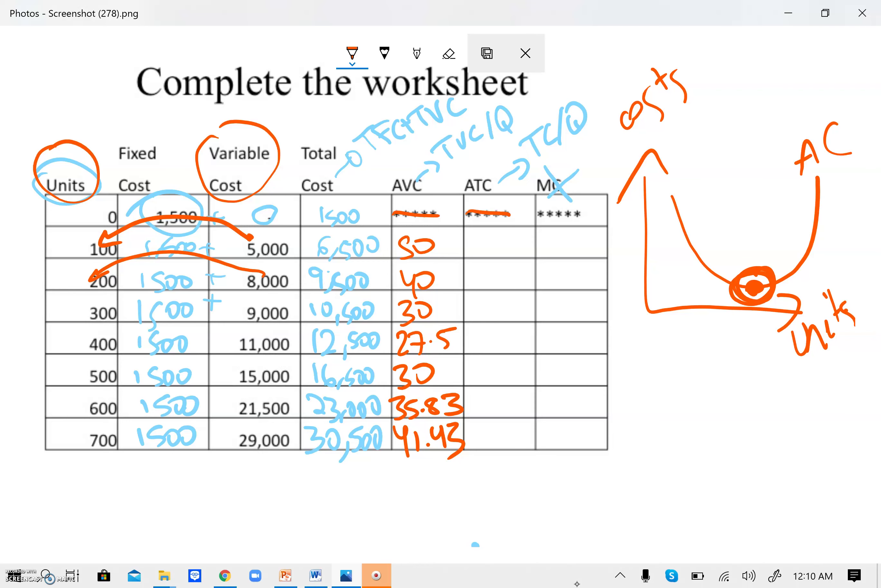
left_click(353, 53)
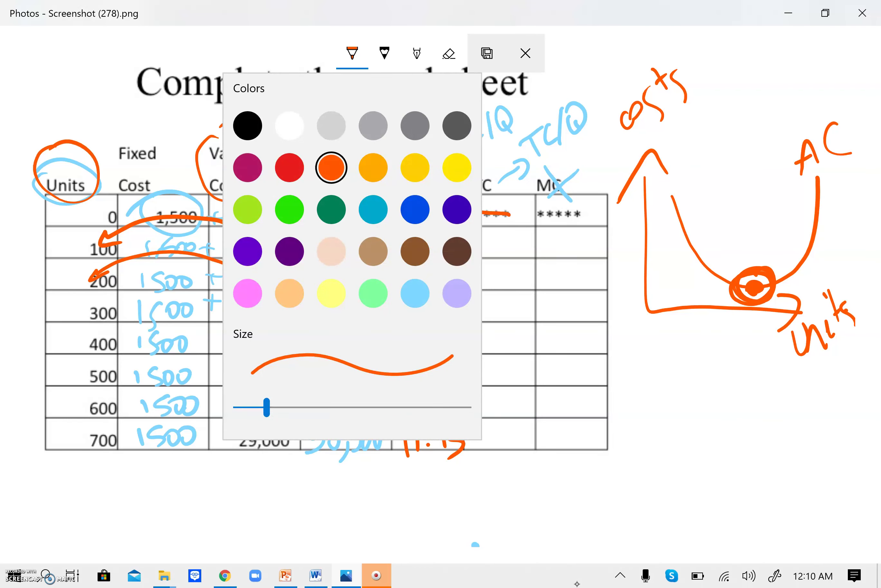
Switch to dark green ink, circle Total Cost and Units, and strike out the 0-unit ATC entry
left_click(332, 209)
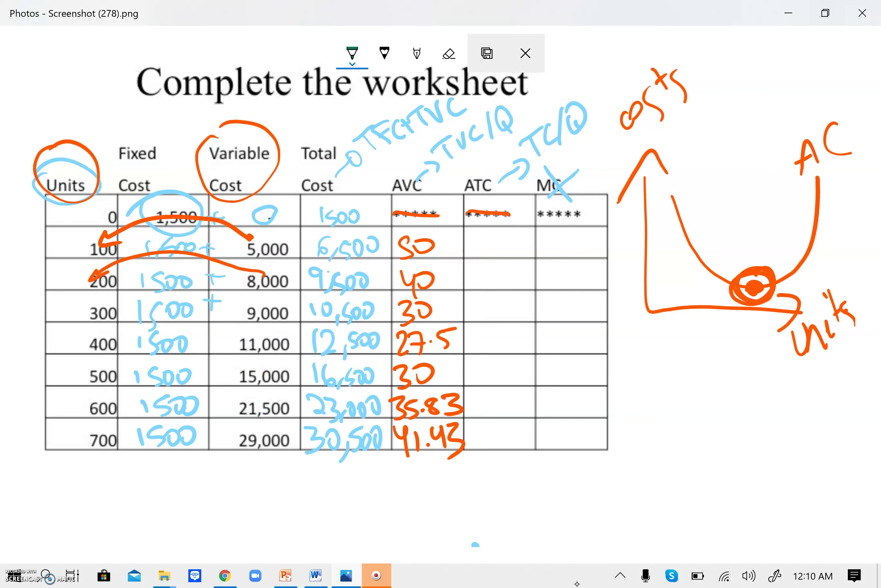
mouse_move(308, 136)
left_mouse_down()
mouse_move(367, 162)
mouse_move(304, 139)
left_mouse_up()
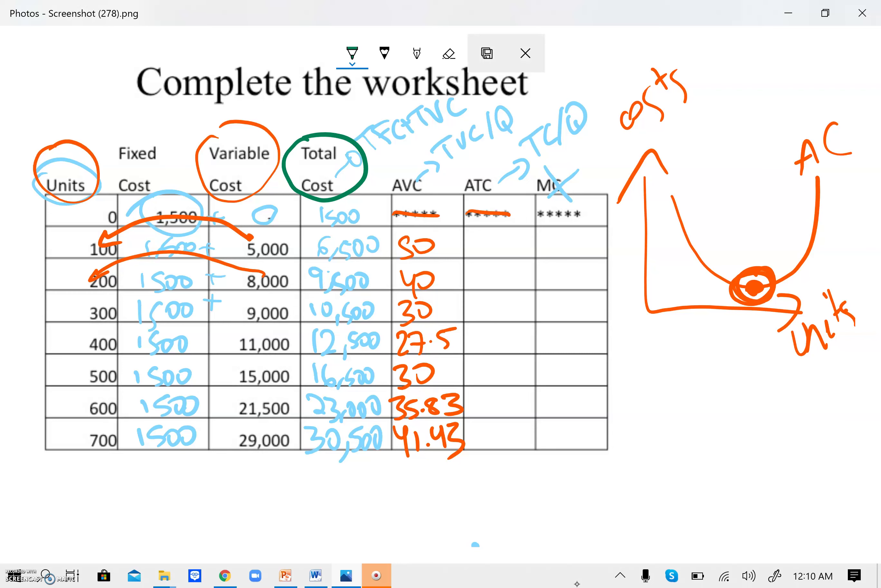
mouse_move(57, 150)
left_mouse_down()
mouse_move(31, 187)
mouse_move(44, 144)
left_mouse_up()
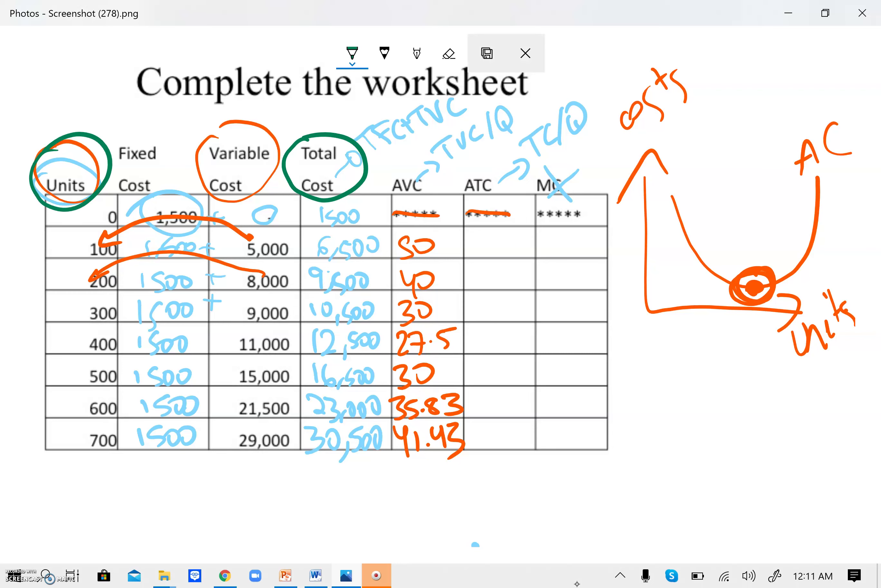
left_click_drag(467, 212, 527, 217)
Arrow total costs to units and write ATC 65, 47.5 and 35 for 100–300 units
mouse_move(315, 243)
left_mouse_down()
mouse_move(116, 243)
mouse_move(131, 248)
left_mouse_up()
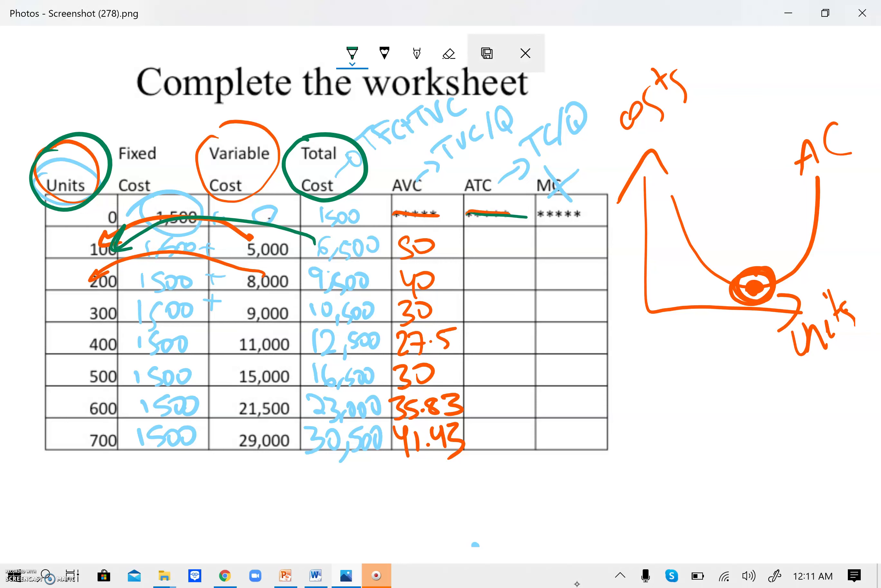
mouse_move(479, 236)
left_mouse_down()
mouse_move(472, 247)
mouse_move(480, 250)
left_mouse_up()
left_click_drag(492, 238, 502, 261)
left_click_drag(496, 237, 511, 234)
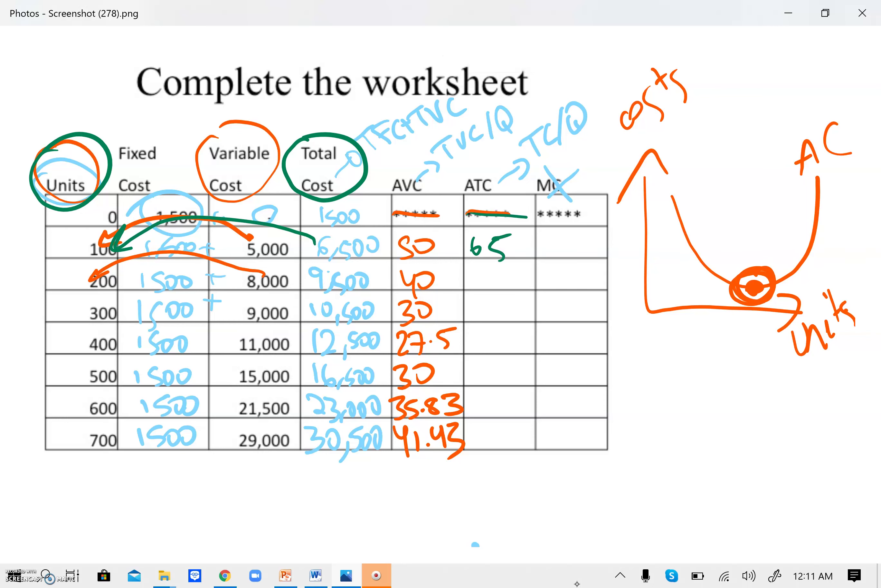
mouse_move(313, 272)
left_mouse_down()
mouse_move(364, 299)
mouse_move(342, 260)
mouse_move(159, 248)
mouse_move(121, 270)
left_mouse_up()
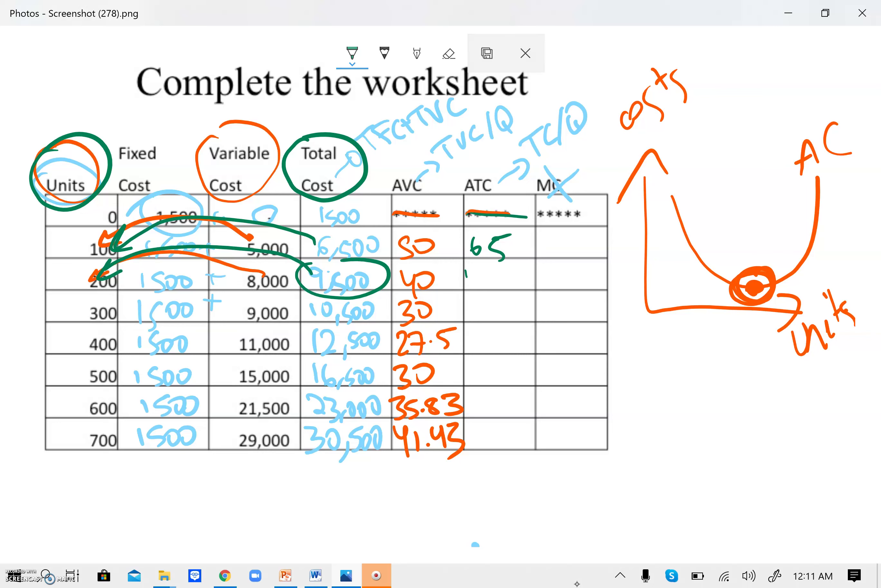
left_click_drag(472, 266, 478, 282)
mouse_move(479, 270)
left_mouse_down()
mouse_move(482, 287)
mouse_move(492, 276)
mouse_move(510, 286)
left_mouse_up()
left_click(500, 277)
left_click_drag(513, 267, 532, 262)
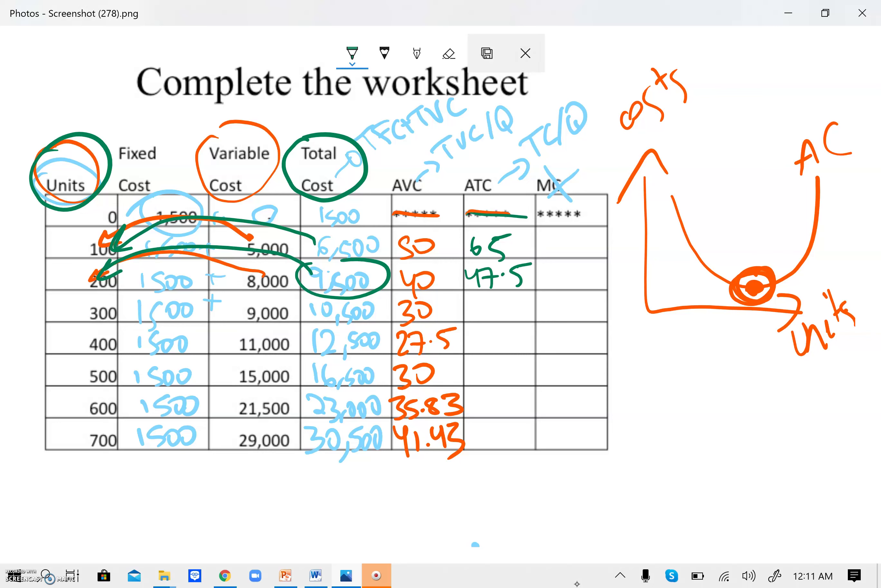
mouse_move(470, 303)
left_mouse_down()
mouse_move(479, 312)
mouse_move(470, 323)
left_mouse_up()
left_click_drag(500, 302, 472, 352)
Write ATC values 31.25, 33, 38.33 and 43.57 for 400 to 700 units
mouse_move(488, 330)
left_mouse_down()
mouse_move(485, 353)
mouse_move(510, 352)
mouse_move(531, 328)
left_mouse_up()
left_click(492, 345)
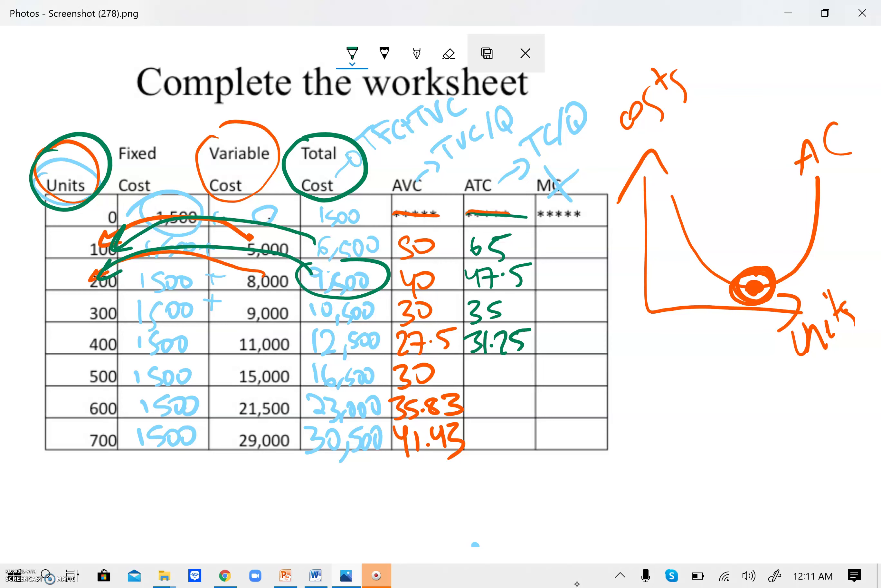
mouse_move(467, 365)
left_mouse_down()
mouse_move(470, 388)
mouse_move(491, 386)
mouse_move(474, 418)
mouse_move(526, 401)
mouse_move(519, 413)
left_mouse_up()
left_click(506, 406)
mouse_move(528, 388)
left_mouse_down()
mouse_move(537, 401)
mouse_move(533, 415)
left_mouse_up()
left_click_drag(471, 424, 488, 438)
mouse_move(485, 424)
left_mouse_down()
mouse_move(487, 453)
mouse_move(527, 421)
left_mouse_up()
left_click(507, 435)
mouse_move(527, 424)
left_mouse_down()
mouse_move(535, 449)
mouse_move(535, 433)
left_mouse_up()
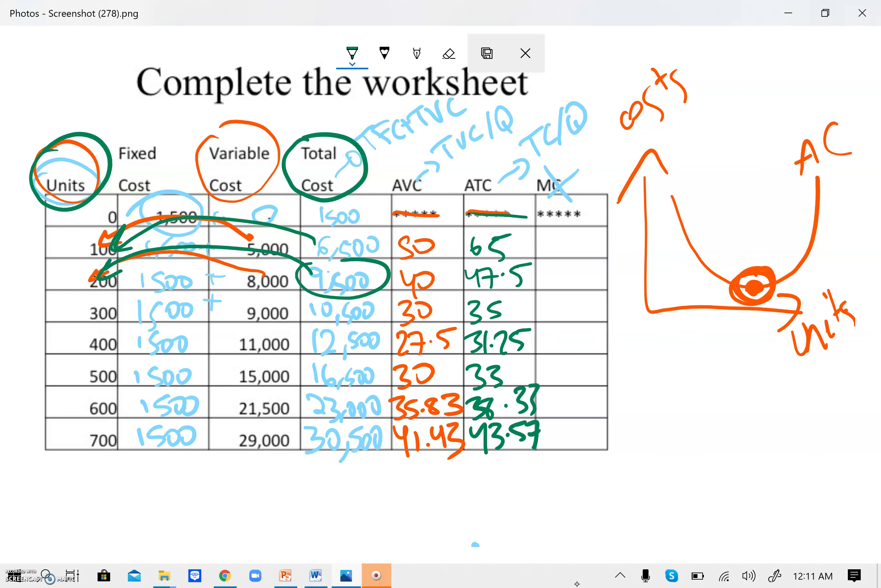
Switch to yellow ink and circle 31.25 in the ATC column and 400 in Units
left_click(353, 53)
left_click(416, 167)
mouse_move(468, 326)
left_mouse_down()
mouse_move(461, 348)
mouse_move(546, 328)
mouse_move(459, 323)
left_mouse_up()
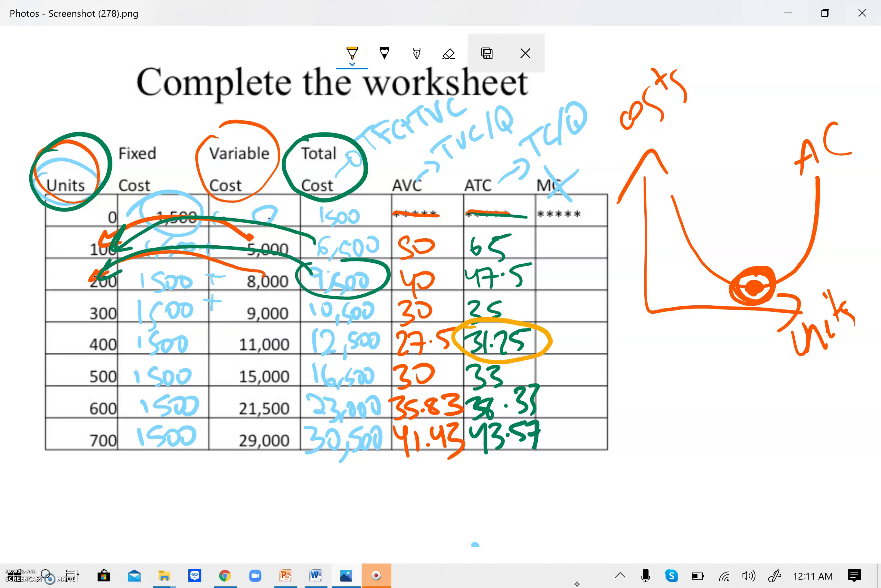
mouse_move(80, 327)
left_mouse_down()
mouse_move(80, 356)
mouse_move(128, 358)
mouse_move(79, 324)
mouse_move(139, 345)
mouse_move(76, 334)
mouse_move(62, 348)
left_mouse_up()
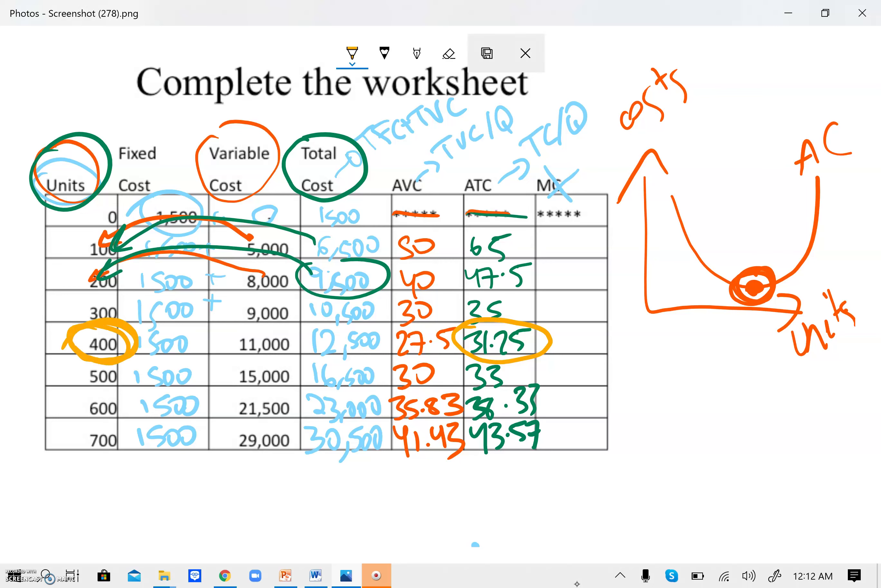